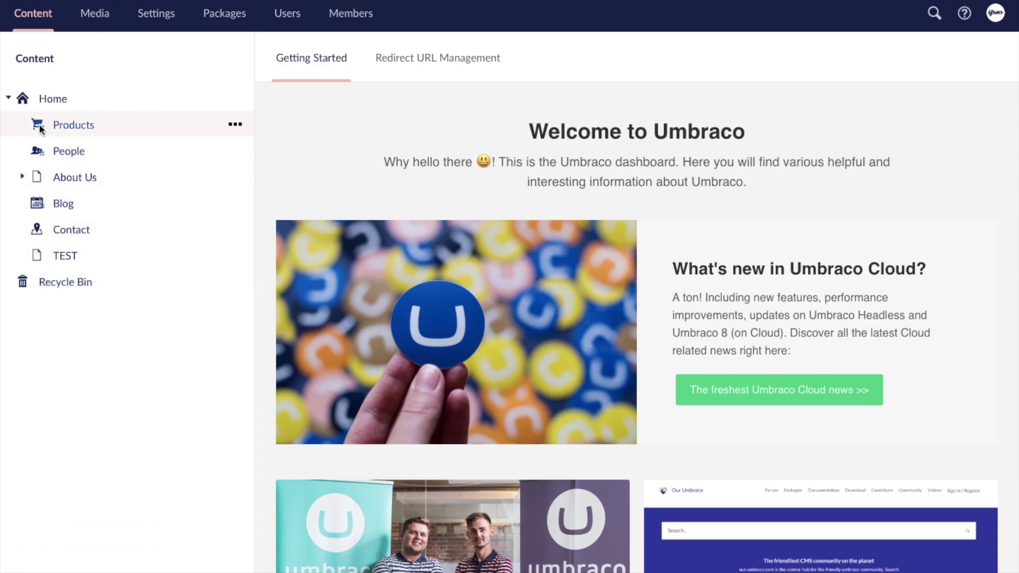
# - Open About Us with its children shown, and select text in the name and 'Cool' title fields
pyautogui.click(22, 177)
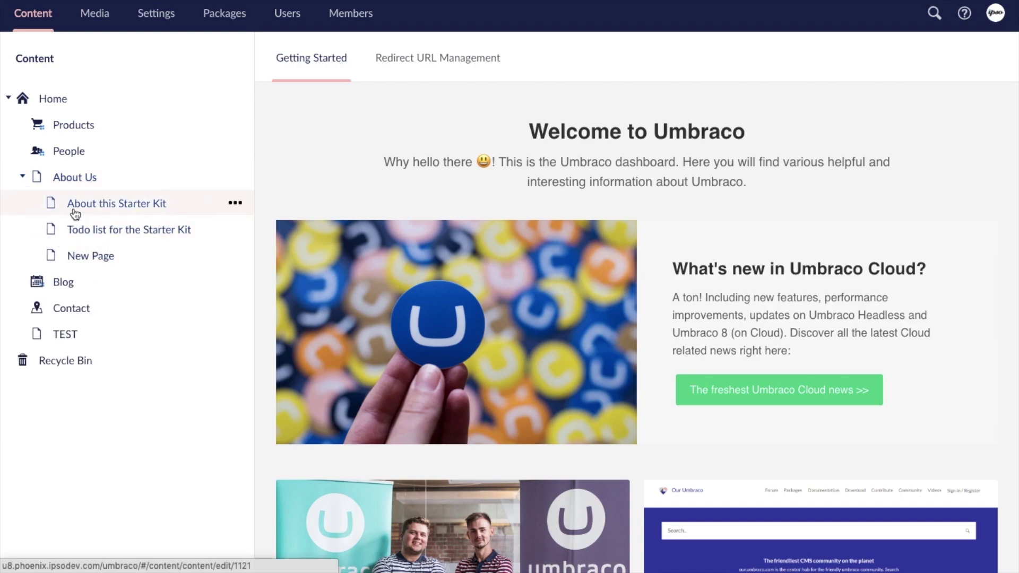
pyautogui.click(74, 177)
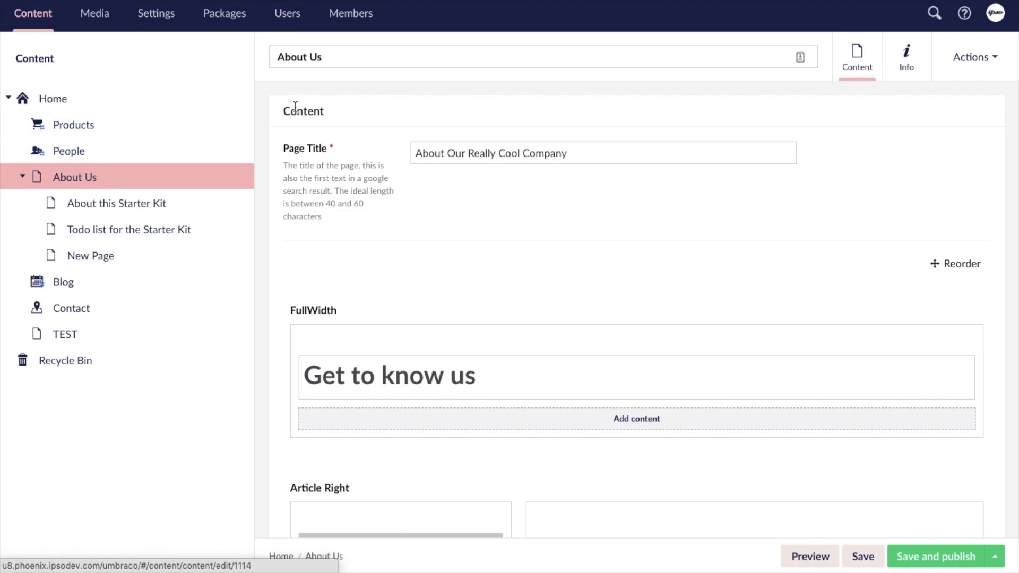
pyautogui.tripleClick(412, 59)
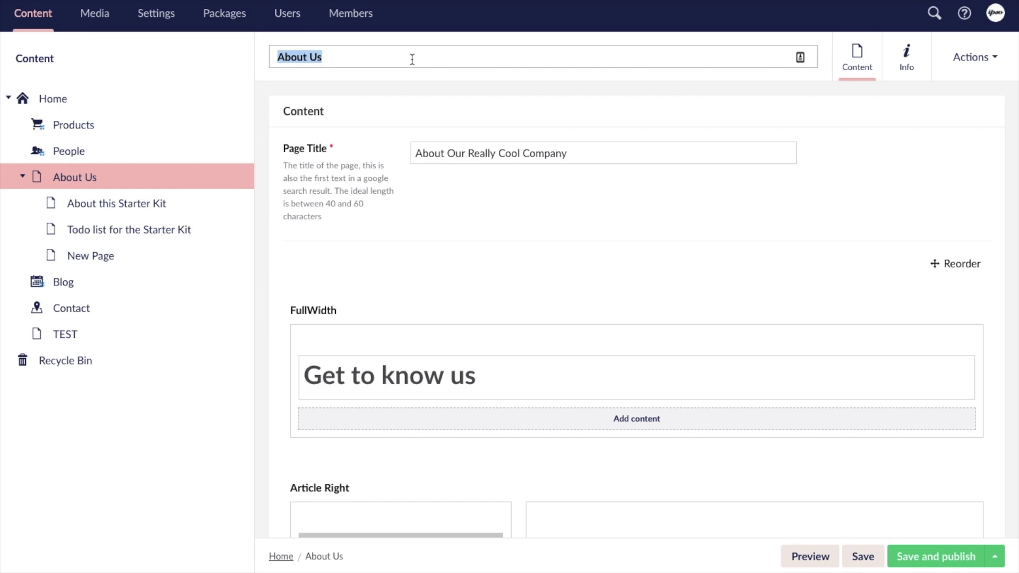
pyautogui.click(412, 58)
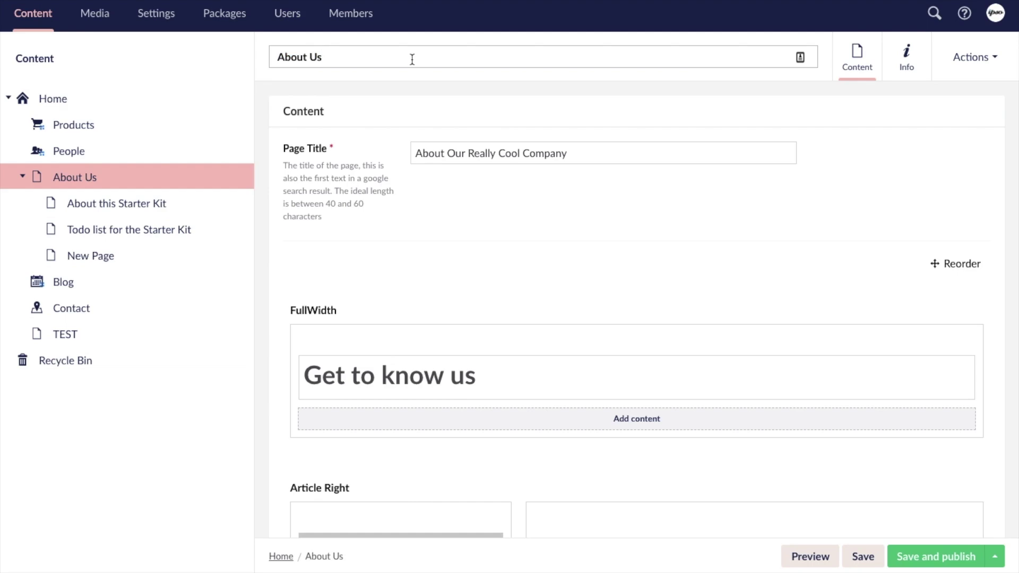
pyautogui.doubleClick(508, 153)
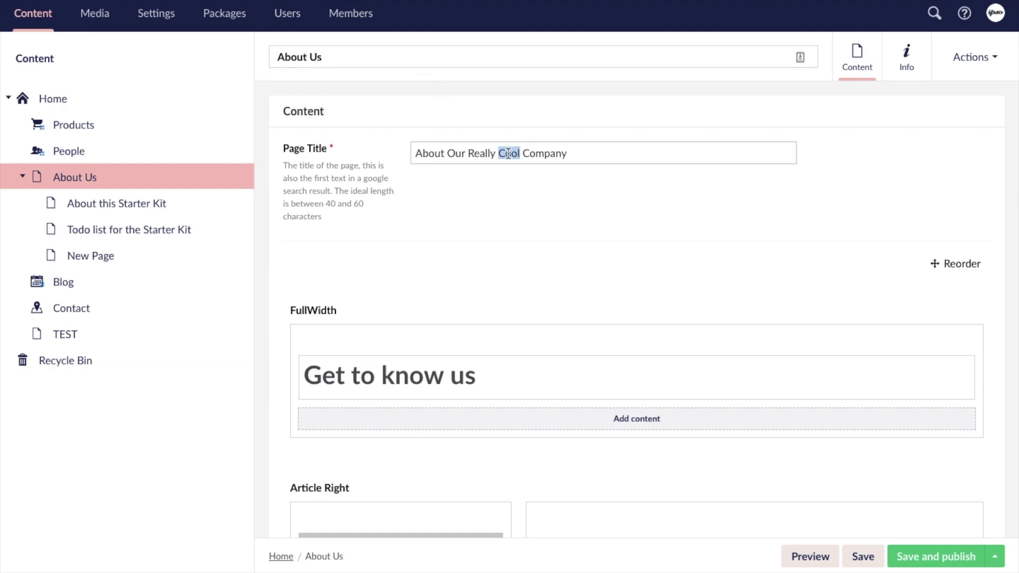
pyautogui.click(508, 153)
pyautogui.scroll(-4, 629, 164)
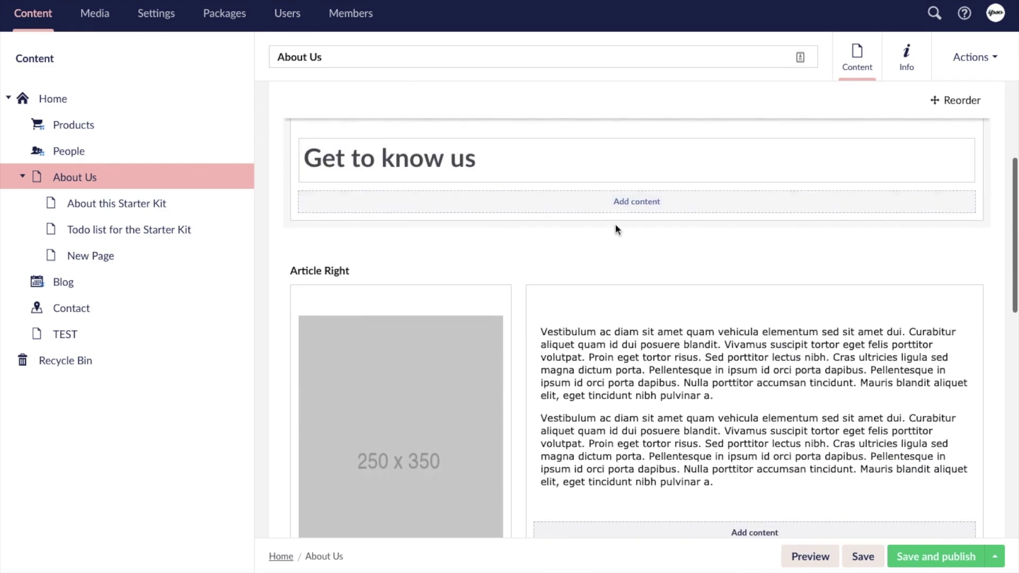
pyautogui.scroll(1, 613, 231)
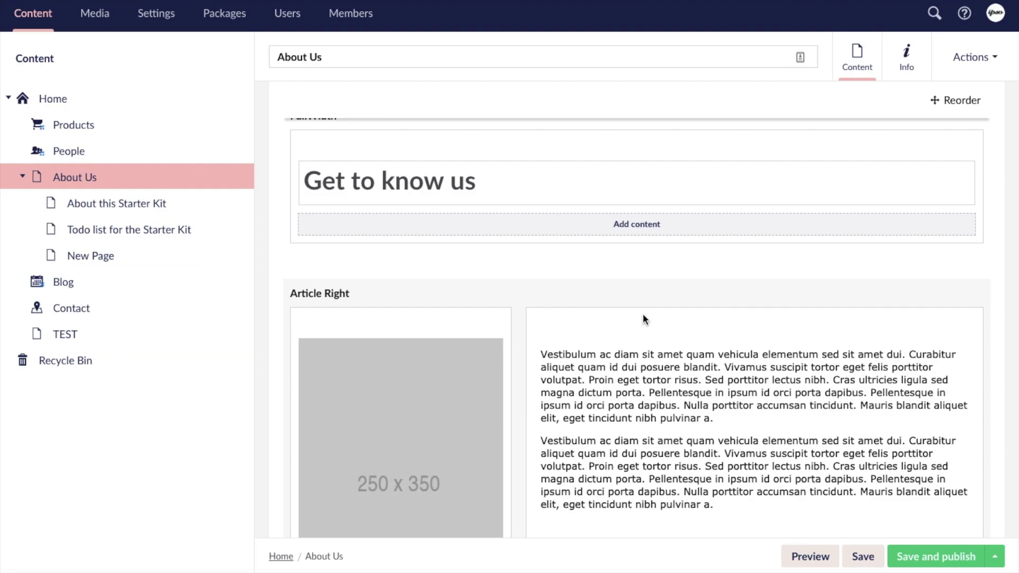
pyautogui.scroll(-7, 643, 317)
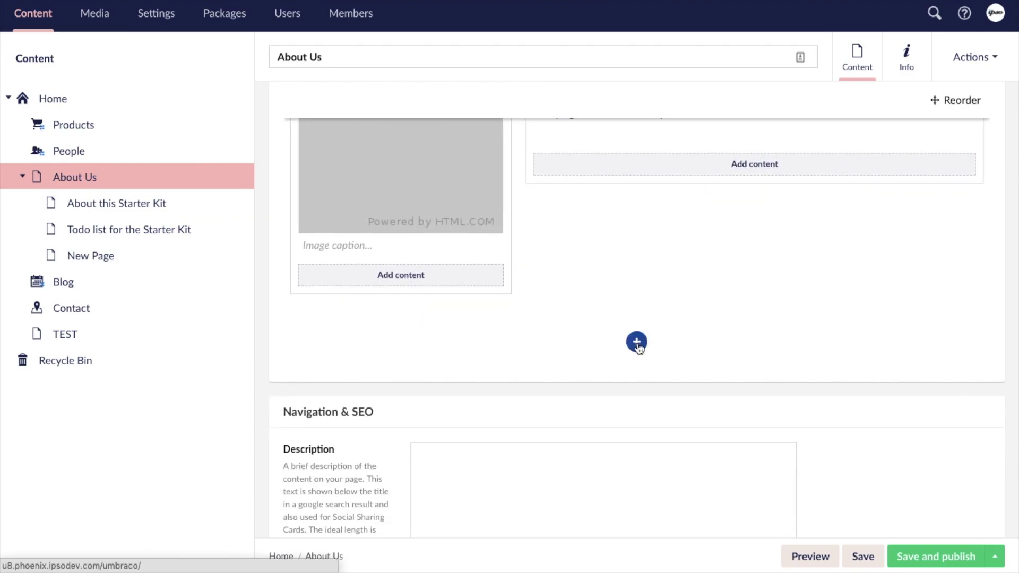
# - Append a three-cell 1/3 - 1/3 - 1/3 row below the existing About Us grid rows
pyautogui.click(637, 348)
pyautogui.scroll(-1, 639, 348)
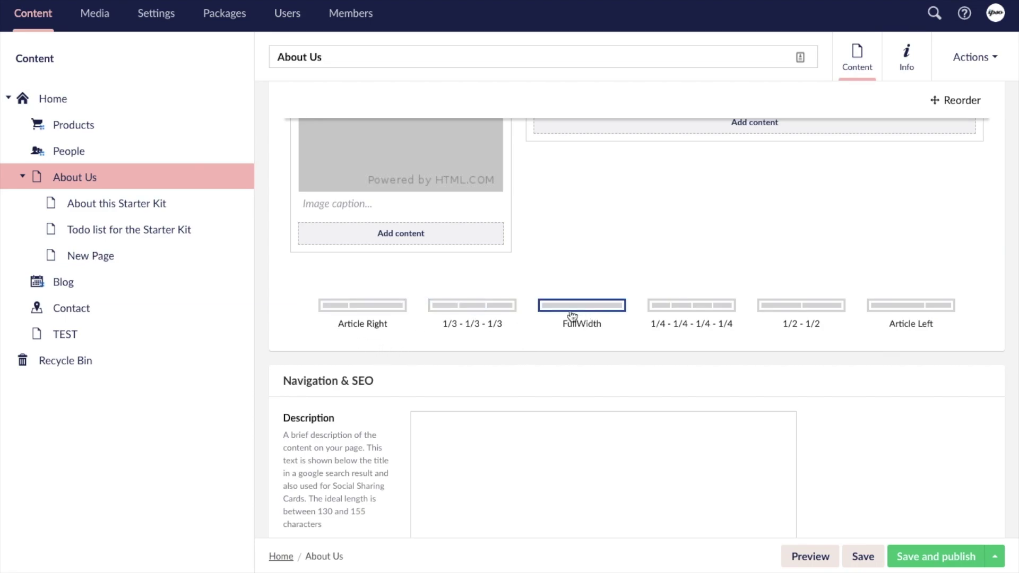
pyautogui.click(484, 313)
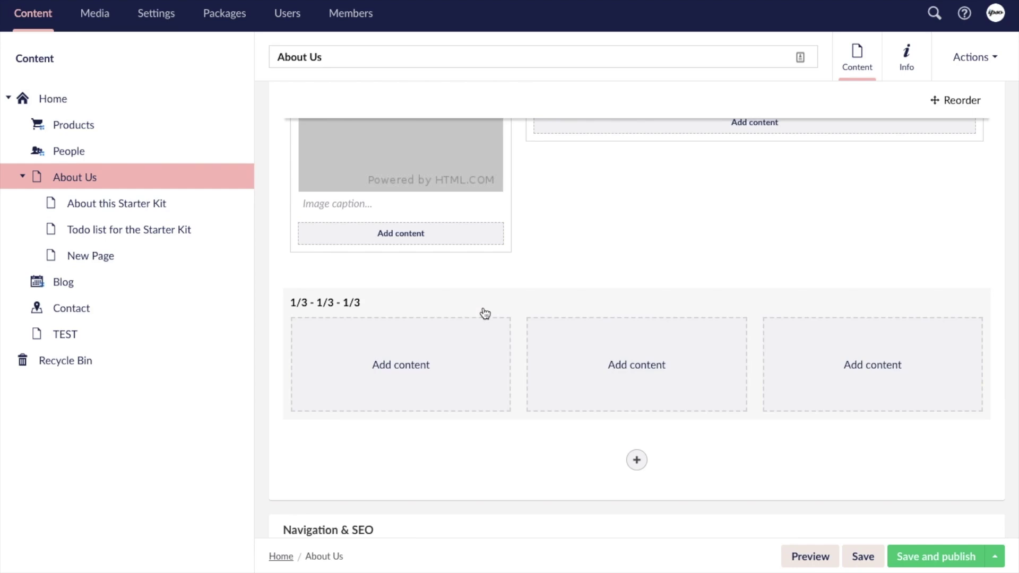
pyautogui.click(442, 353)
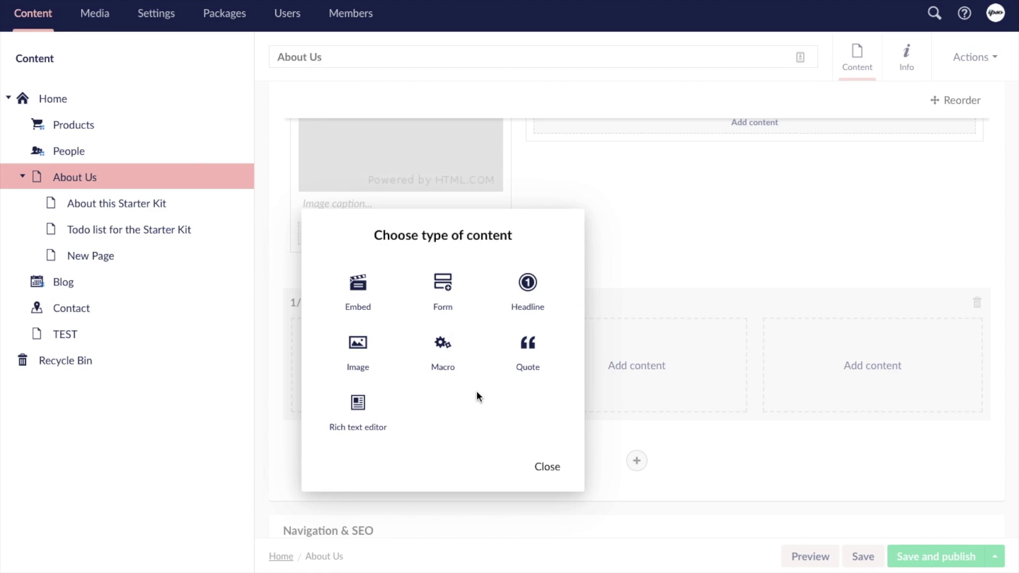
# - Put a Rich text editor, a Headline and an Image block into the three cells, left to right
pyautogui.click(364, 421)
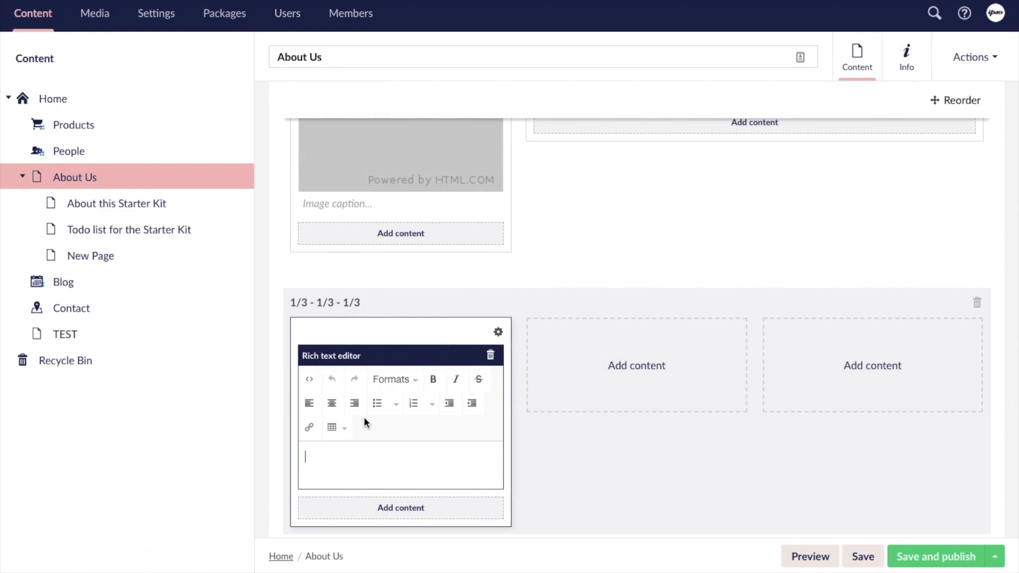
pyautogui.scroll(-3, 364, 418)
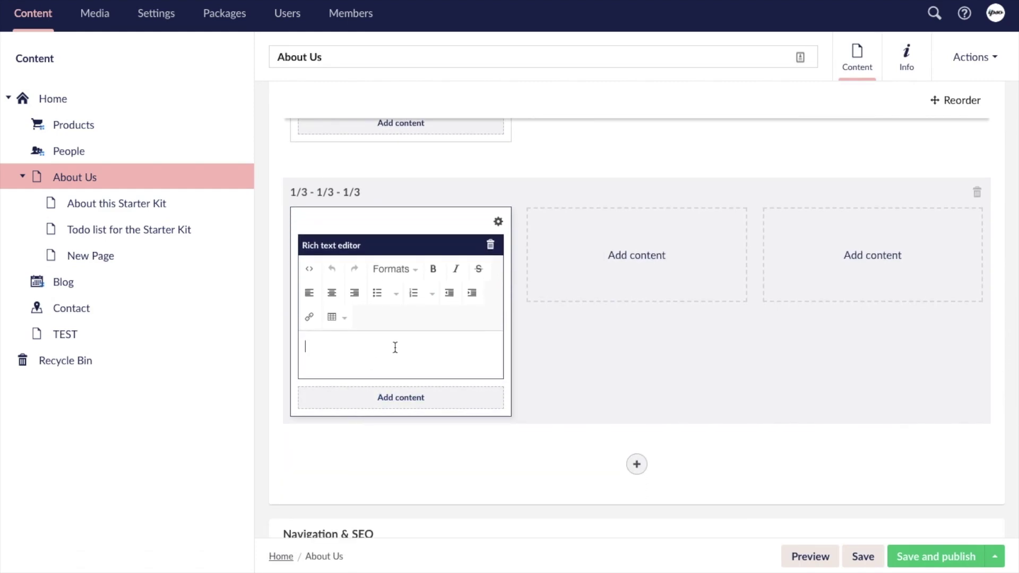
pyautogui.click(598, 269)
pyautogui.click(707, 210)
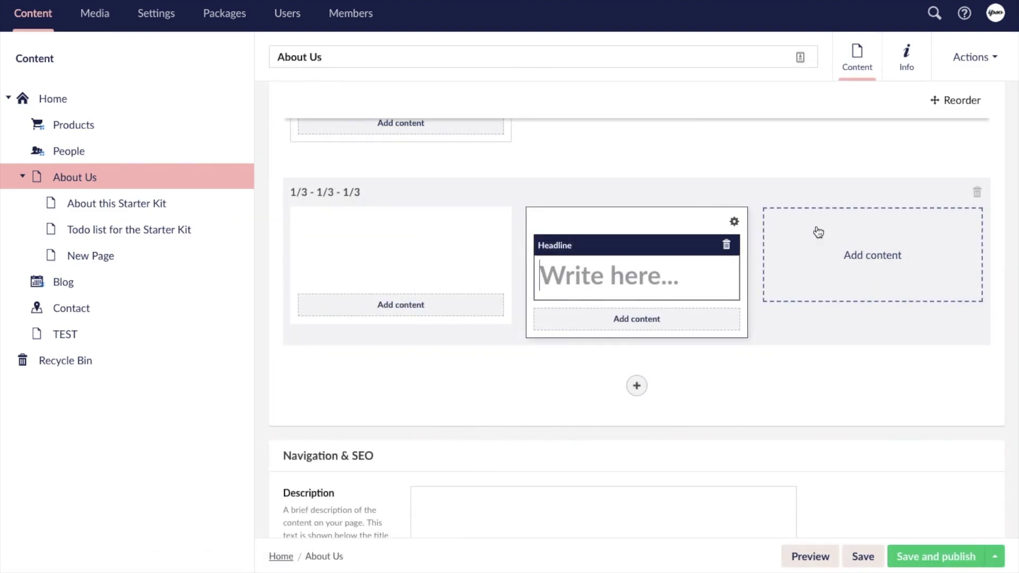
pyautogui.click(841, 254)
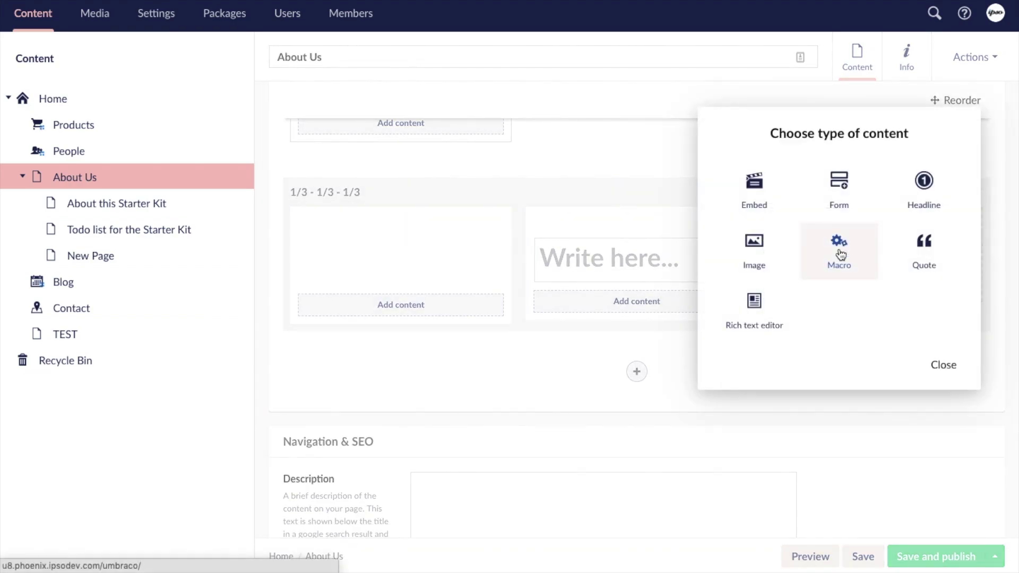
pyautogui.click(764, 268)
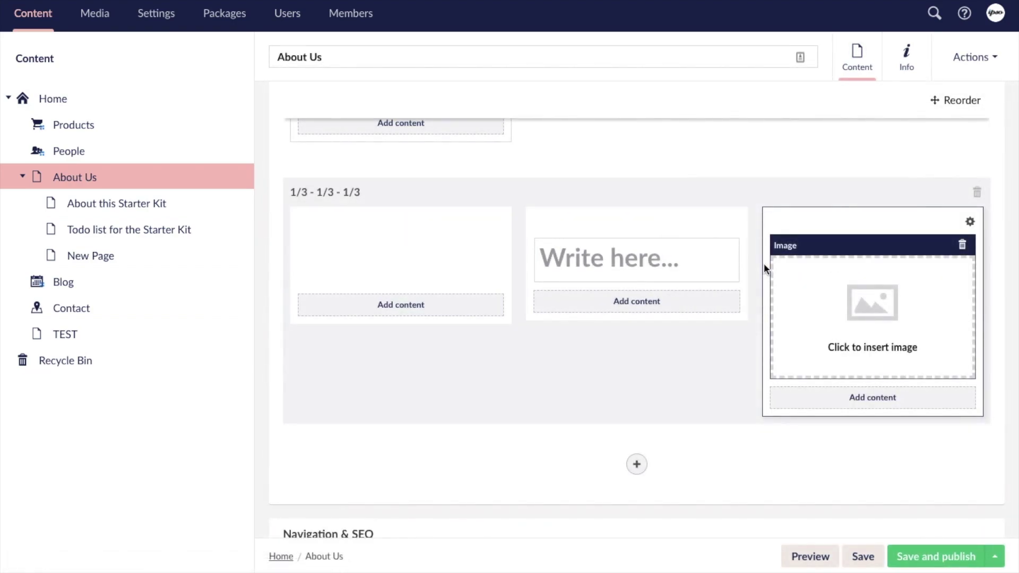
# - Create a 'New Folder' media folder under Products, then close the picker without choosing an image
pyautogui.click(830, 315)
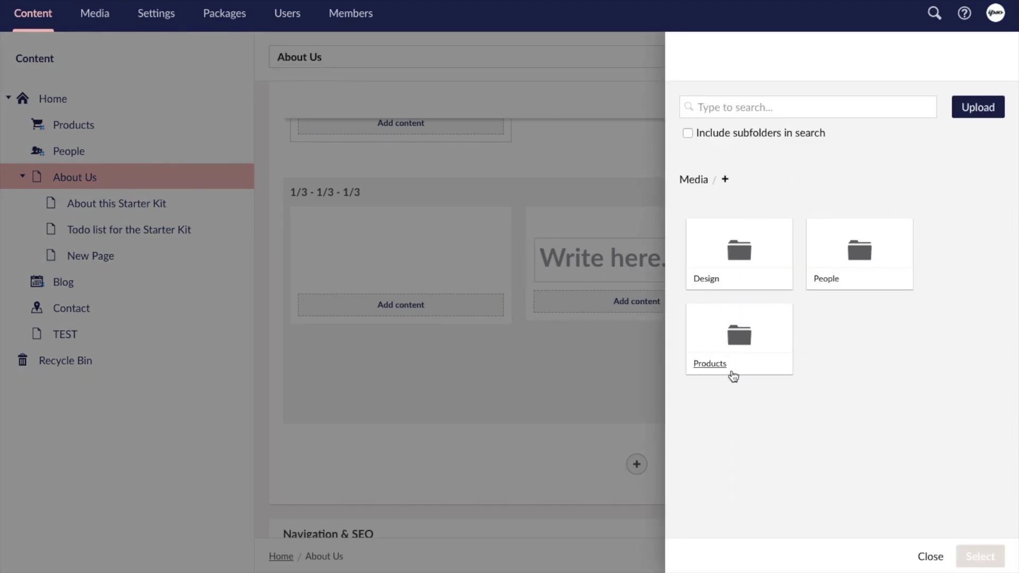
pyautogui.click(710, 370)
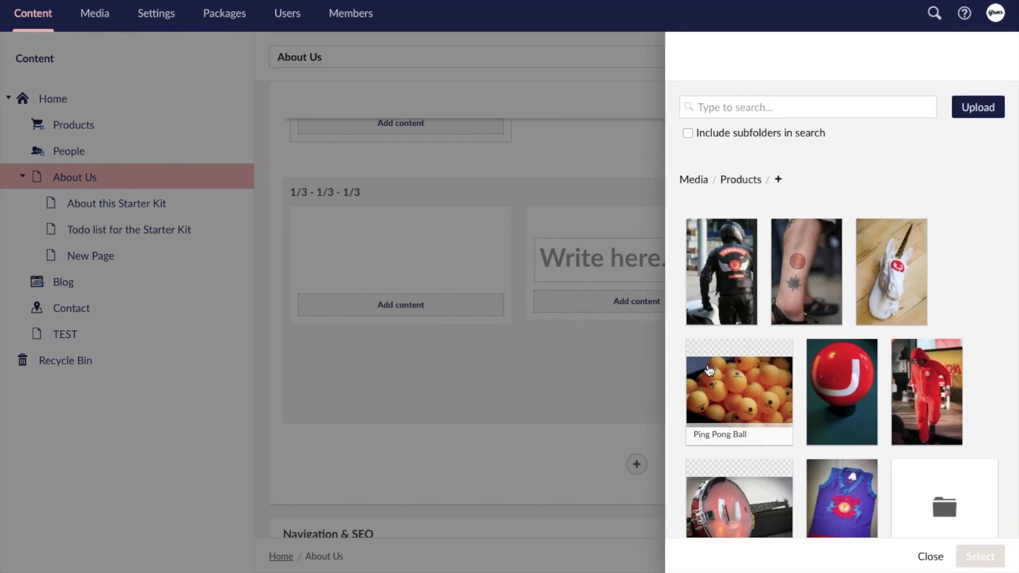
pyautogui.click(778, 180)
pyautogui.write('New Folder')
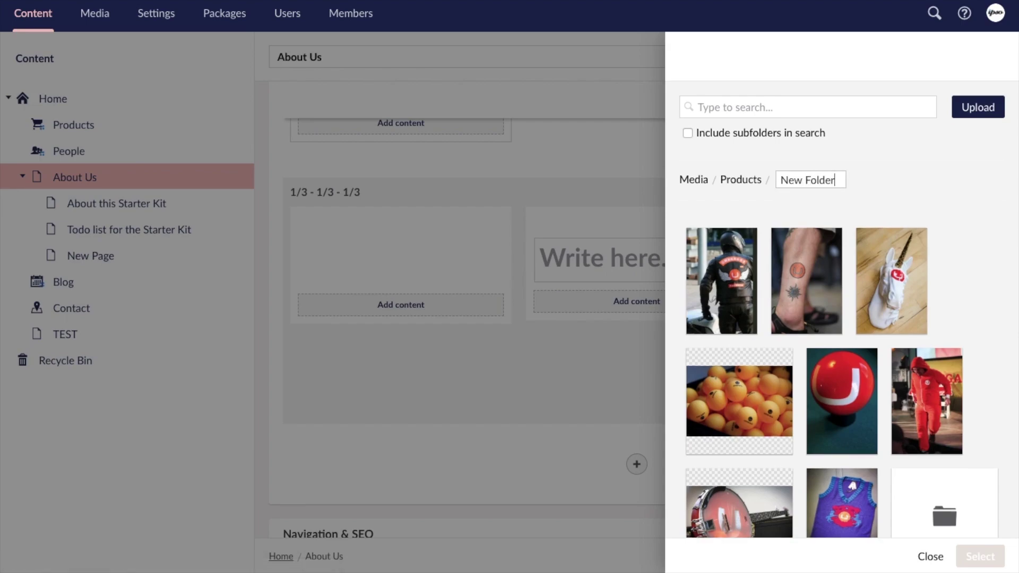
pyautogui.press('Return')
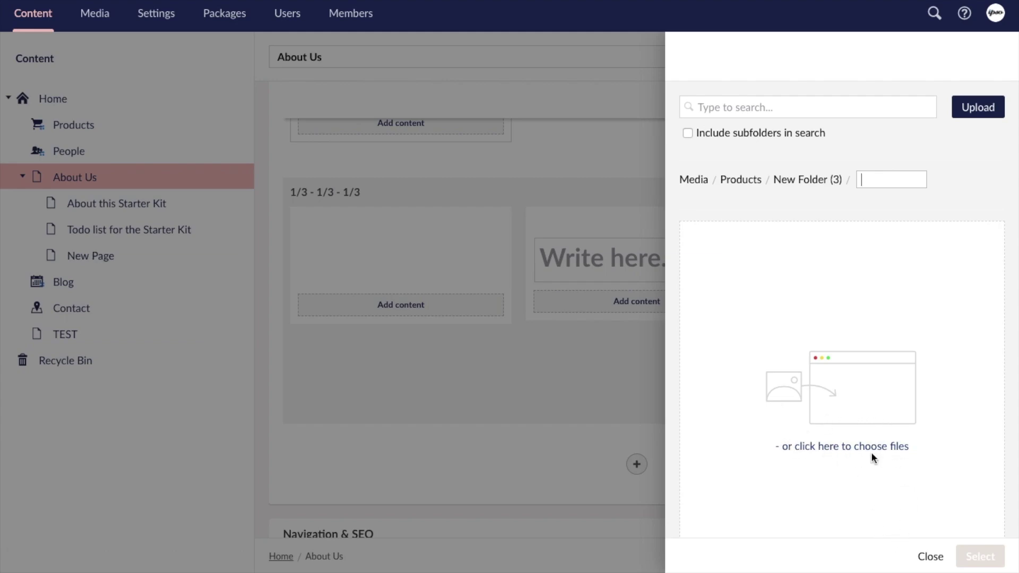
pyautogui.click(932, 557)
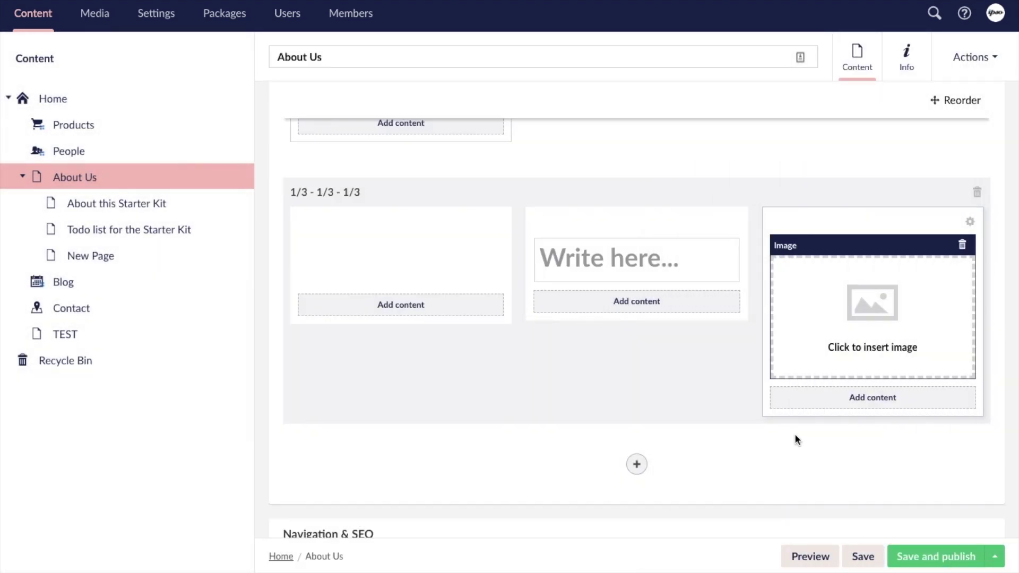
# - Add a Macro block below the Image block, leaving it without a macro selected
pyautogui.click(847, 399)
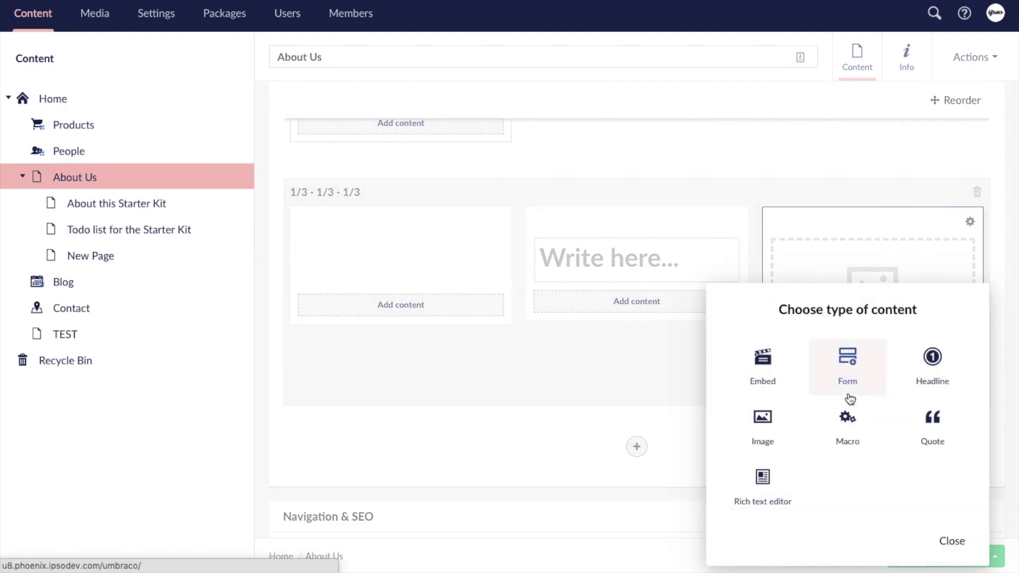
pyautogui.click(848, 422)
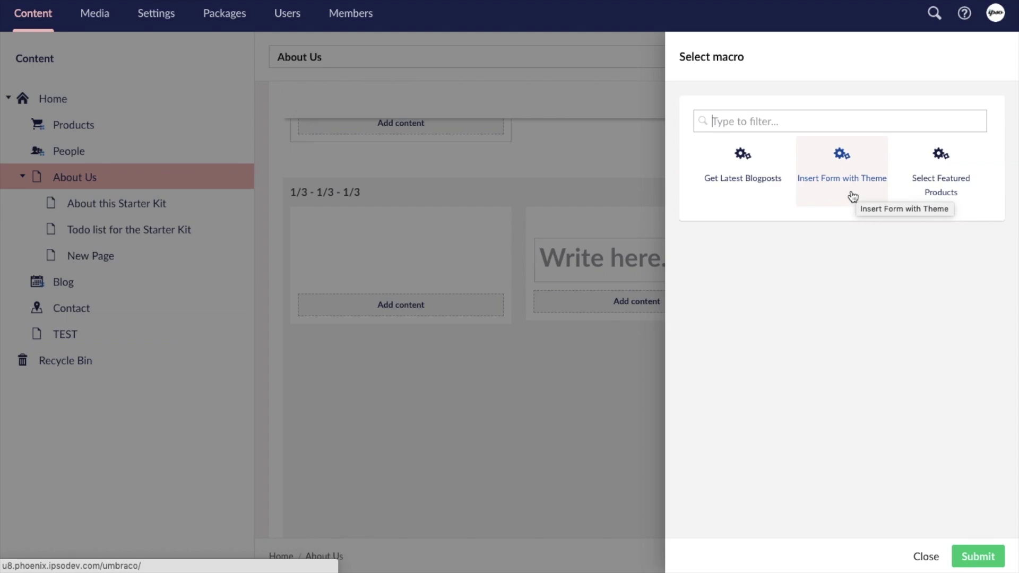
pyautogui.click(924, 554)
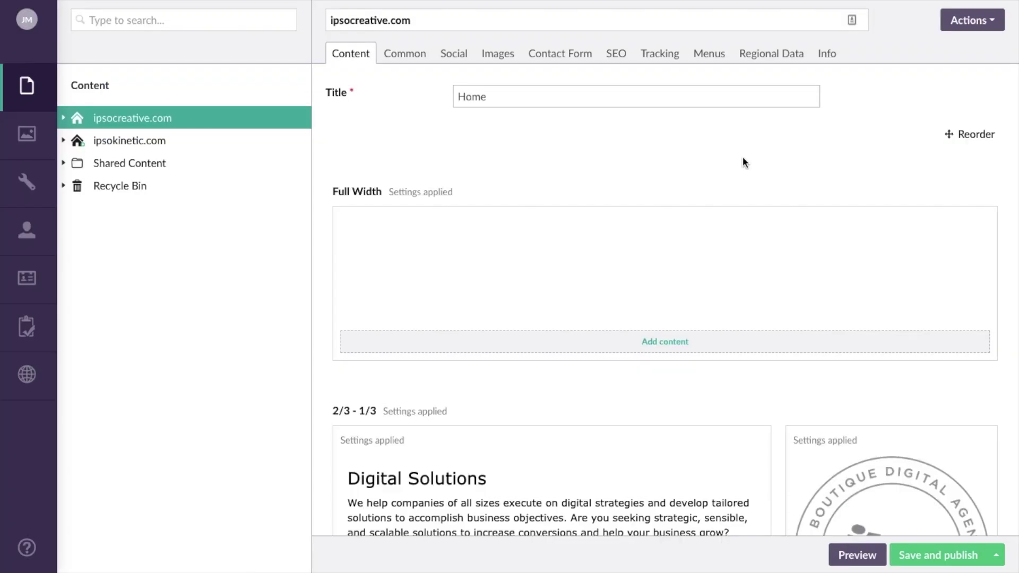
# - Look through the Home Full Width row's padding, background video, colour, position and repeat settings, then close
pyautogui.click(786, 196)
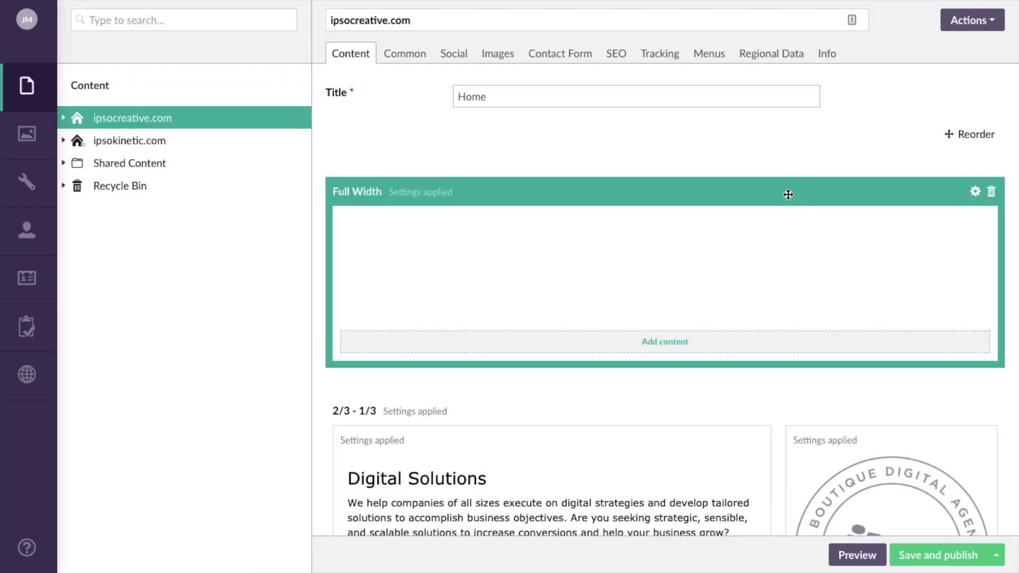
pyautogui.click(976, 193)
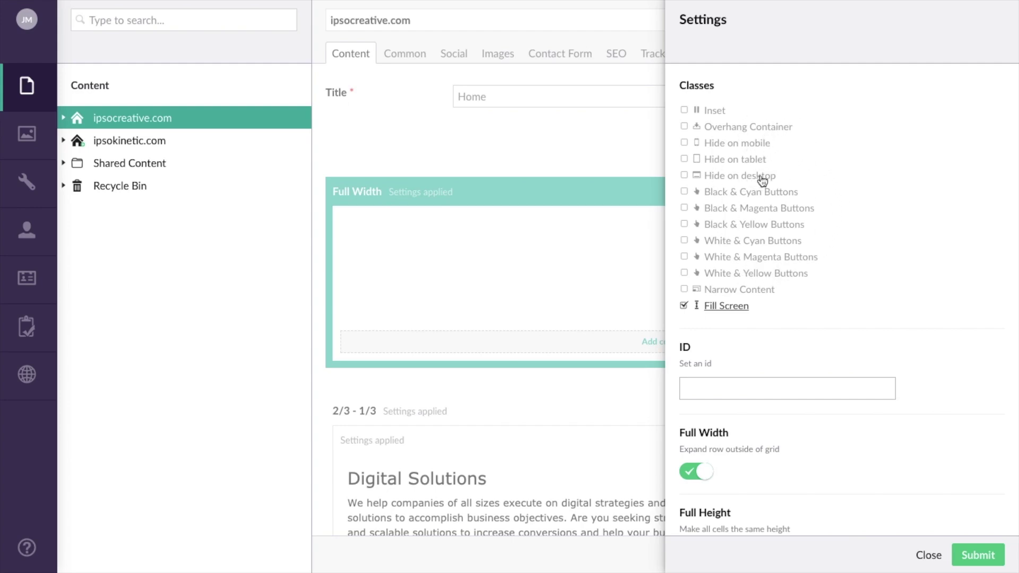
pyautogui.scroll(-3, 849, 198)
pyautogui.scroll(-2, 849, 198)
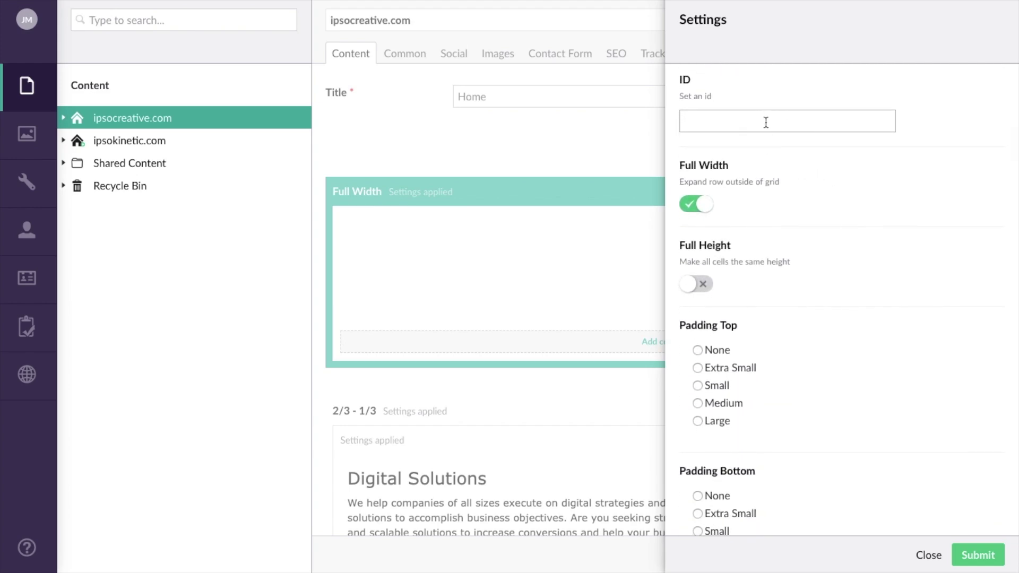
pyautogui.scroll(-1, 820, 231)
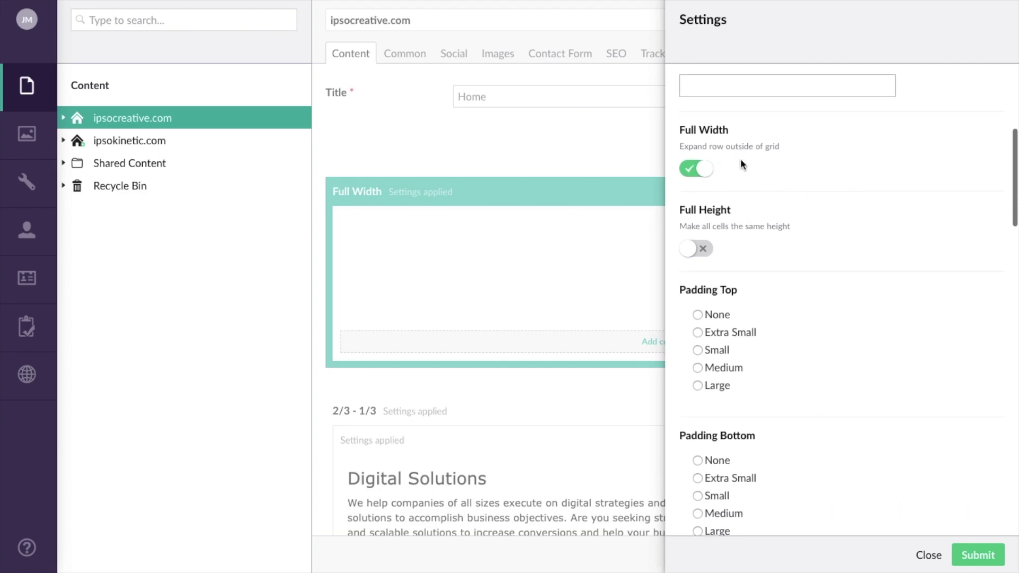
pyautogui.scroll(-4, 823, 182)
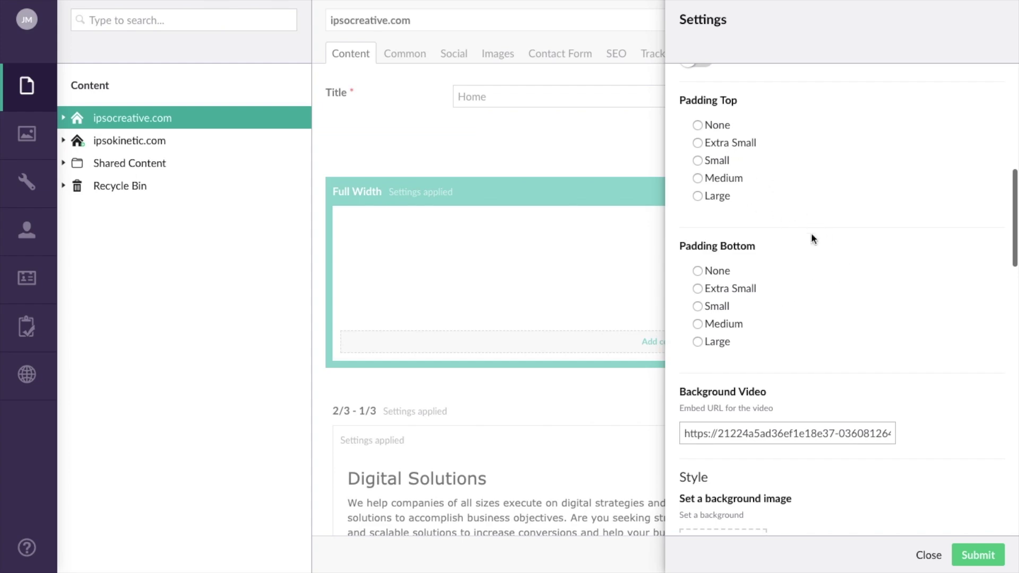
pyautogui.scroll(-6, 807, 322)
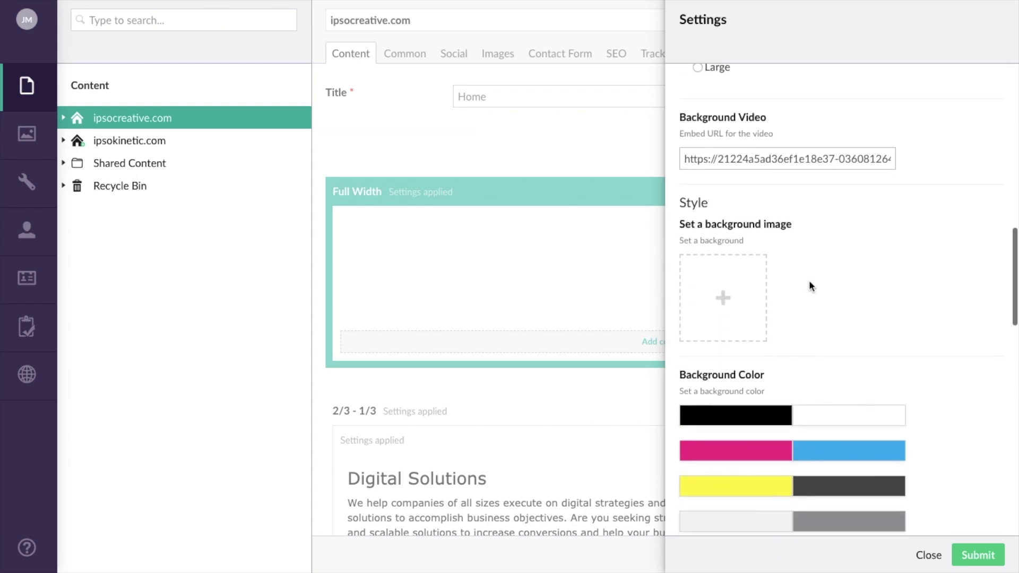
pyautogui.scroll(-2, 833, 287)
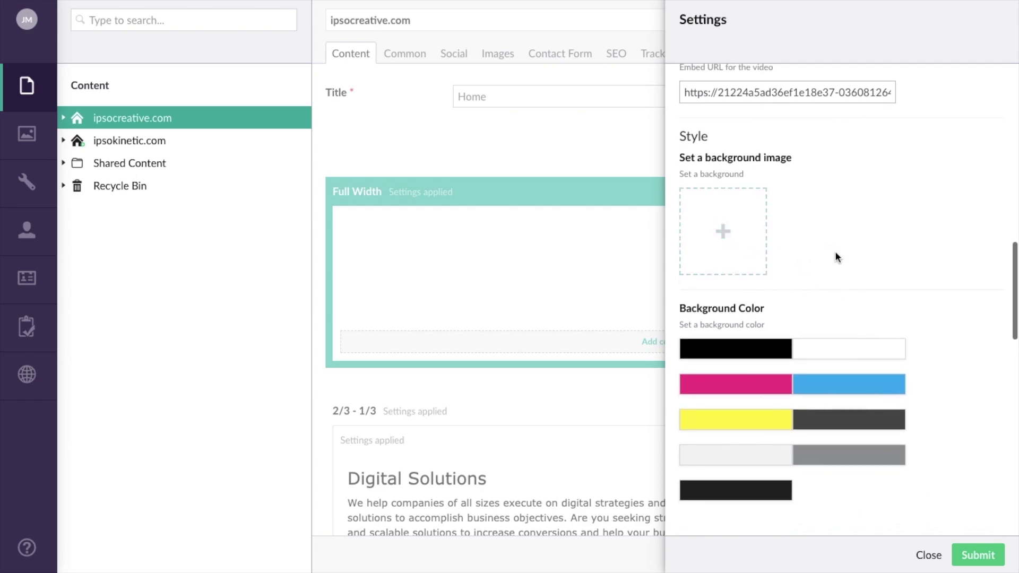
pyautogui.scroll(-4, 836, 250)
pyautogui.scroll(-5, 842, 317)
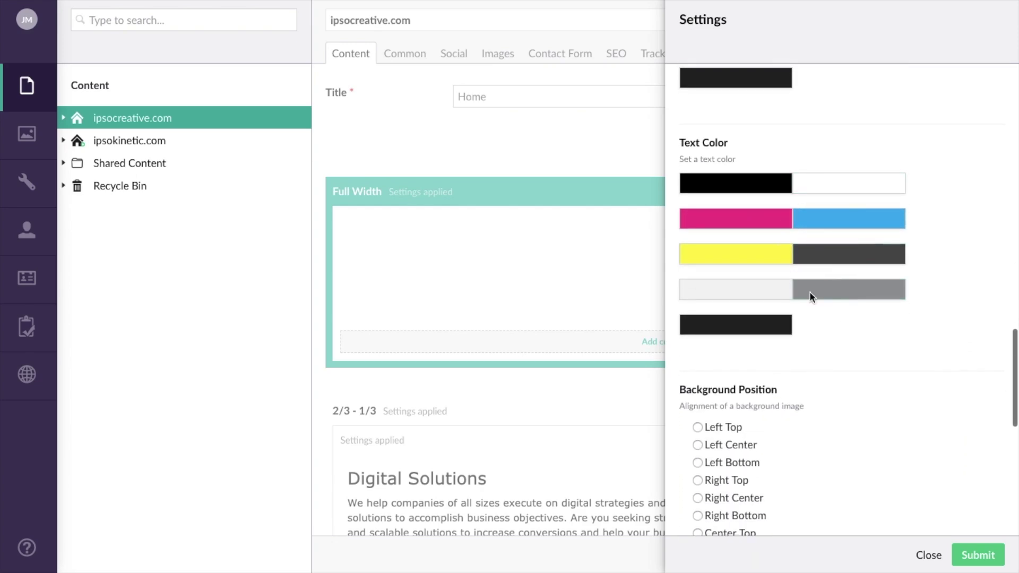
pyautogui.scroll(-1, 870, 329)
pyautogui.scroll(-2, 848, 318)
pyautogui.scroll(-1, 810, 416)
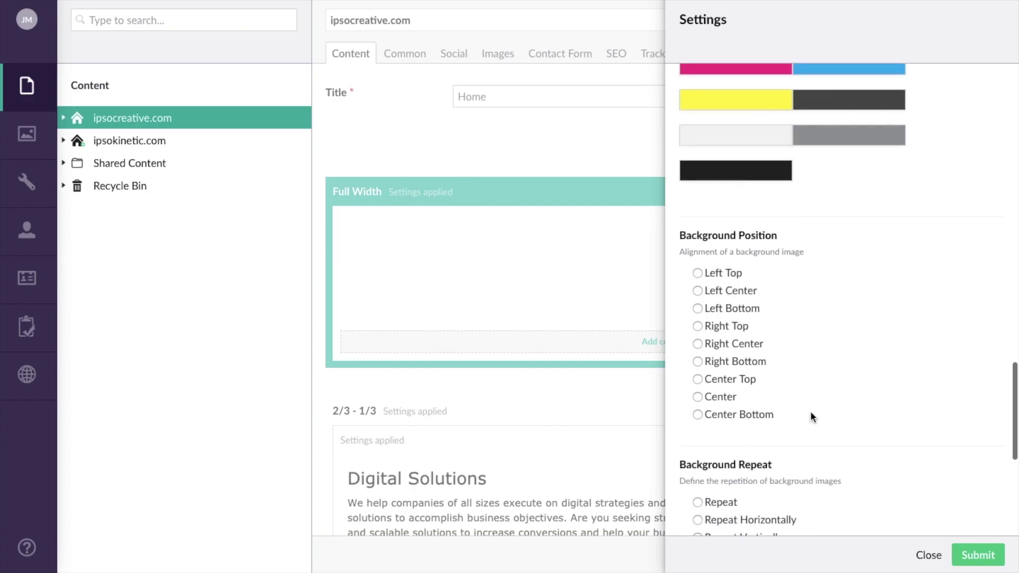
pyautogui.scroll(-2, 861, 379)
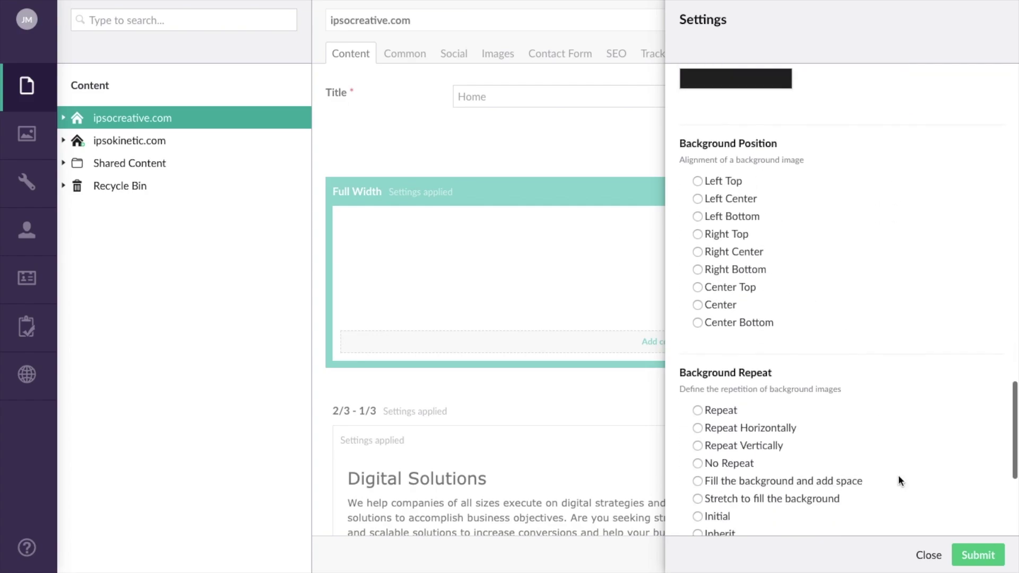
pyautogui.click(919, 555)
# - Bring up the settings for the Digital Solutions text cell in the Home page grid
pyautogui.scroll(-2, 910, 423)
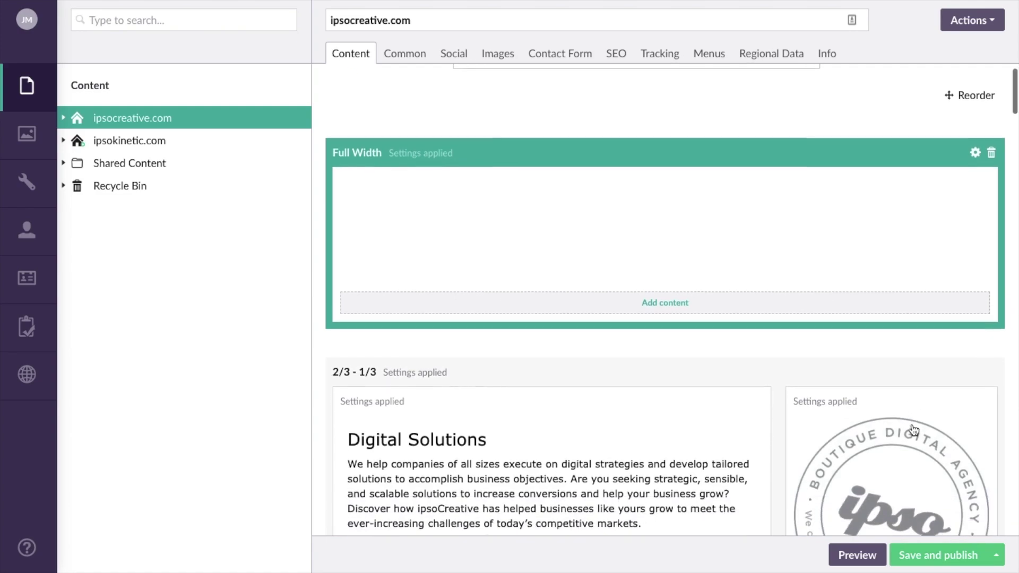
pyautogui.scroll(-2, 913, 430)
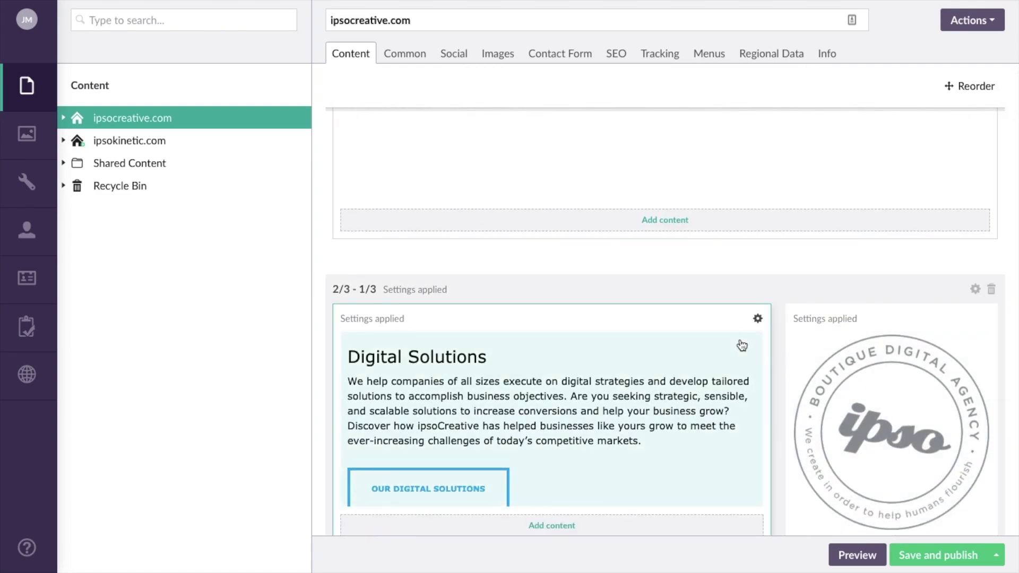
pyautogui.click(757, 328)
pyautogui.click(756, 320)
pyautogui.scroll(-5, 830, 372)
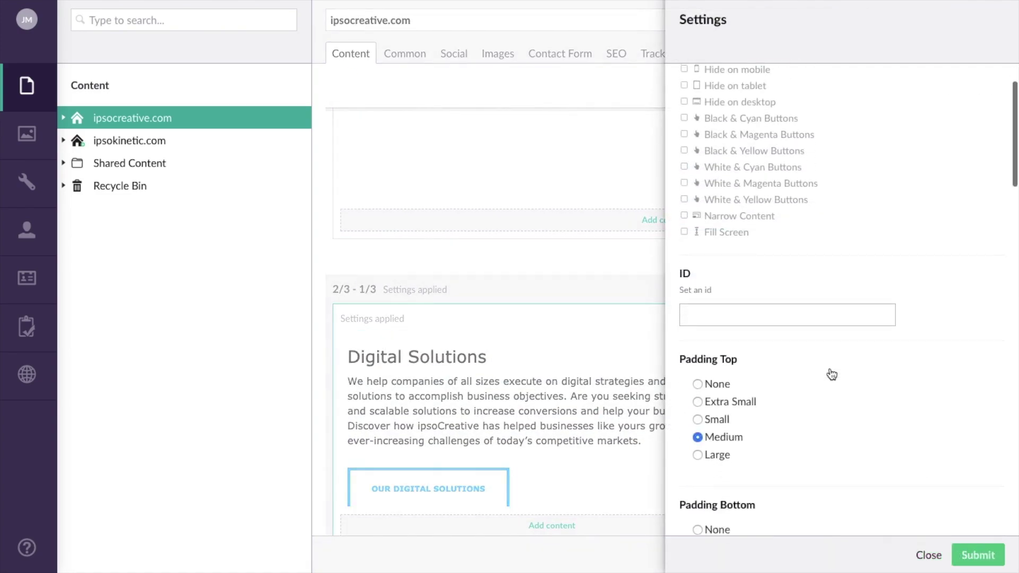
pyautogui.scroll(-8, 832, 375)
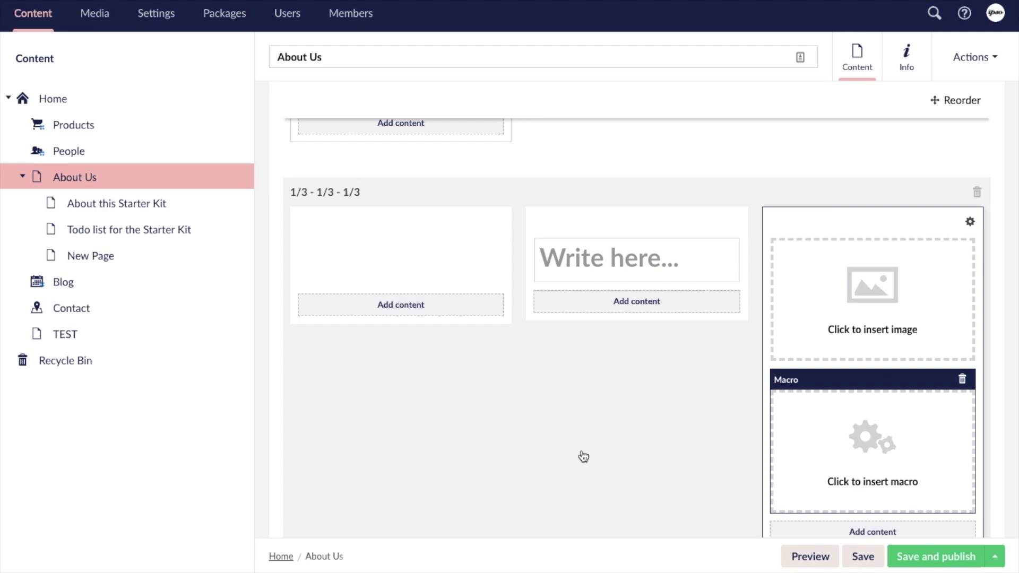
pyautogui.scroll(-7, 583, 457)
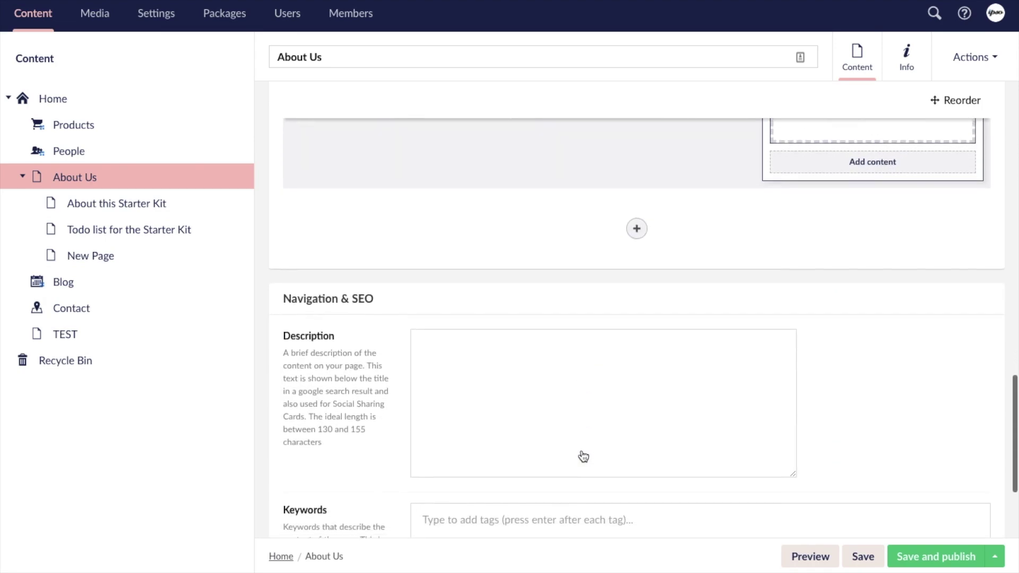
pyautogui.scroll(-2, 583, 456)
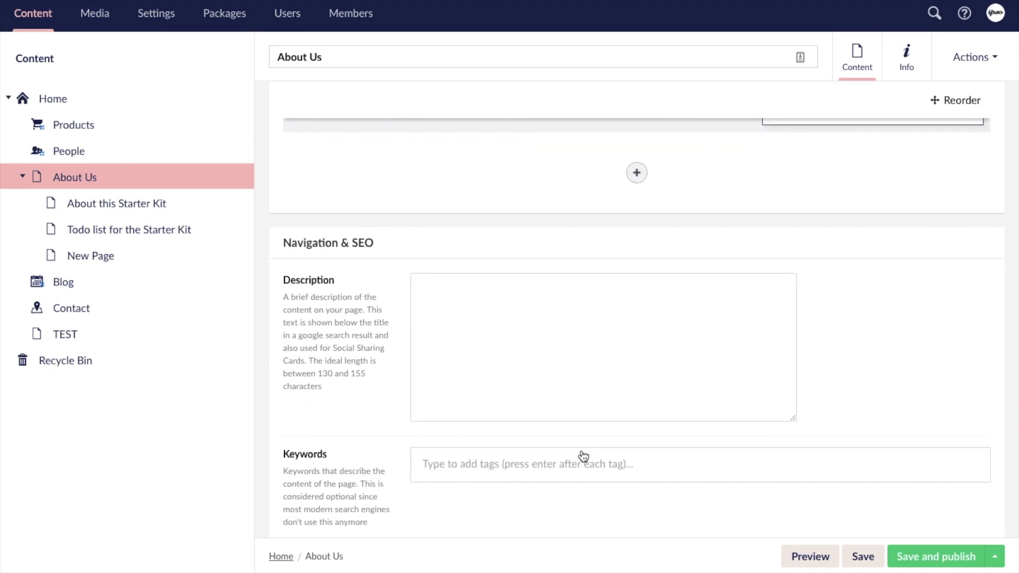
pyautogui.click(550, 361)
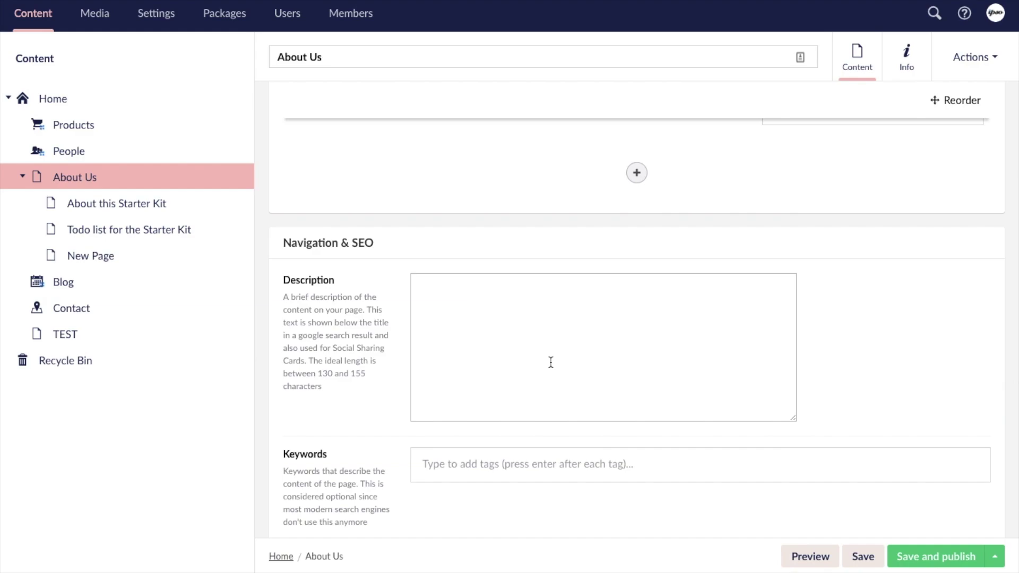
pyautogui.scroll(-1, 561, 366)
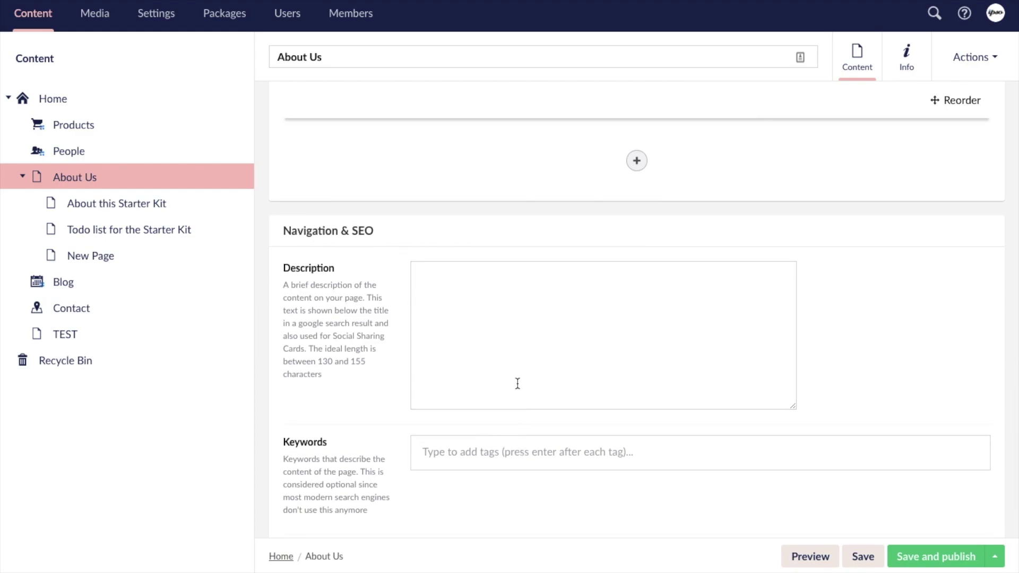
pyautogui.scroll(20, 517, 383)
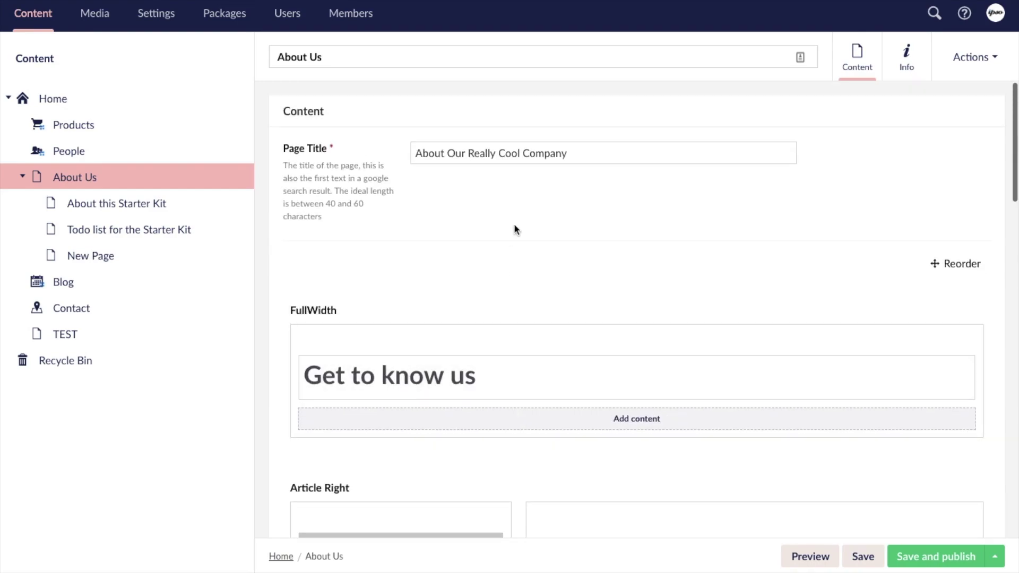
pyautogui.doubleClick(605, 151)
pyautogui.tripleClick(605, 150)
pyautogui.click(622, 153)
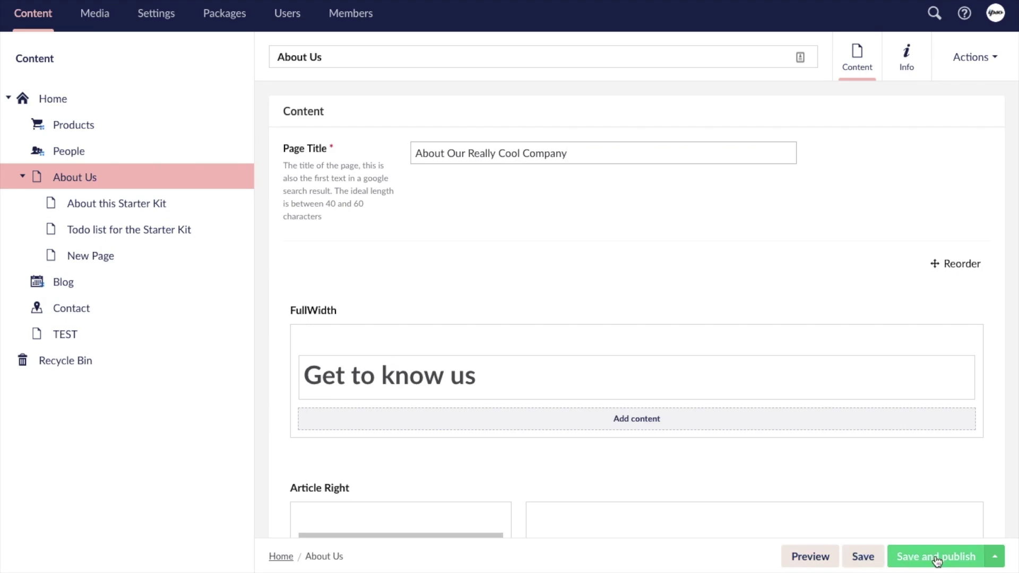
pyautogui.click(994, 556)
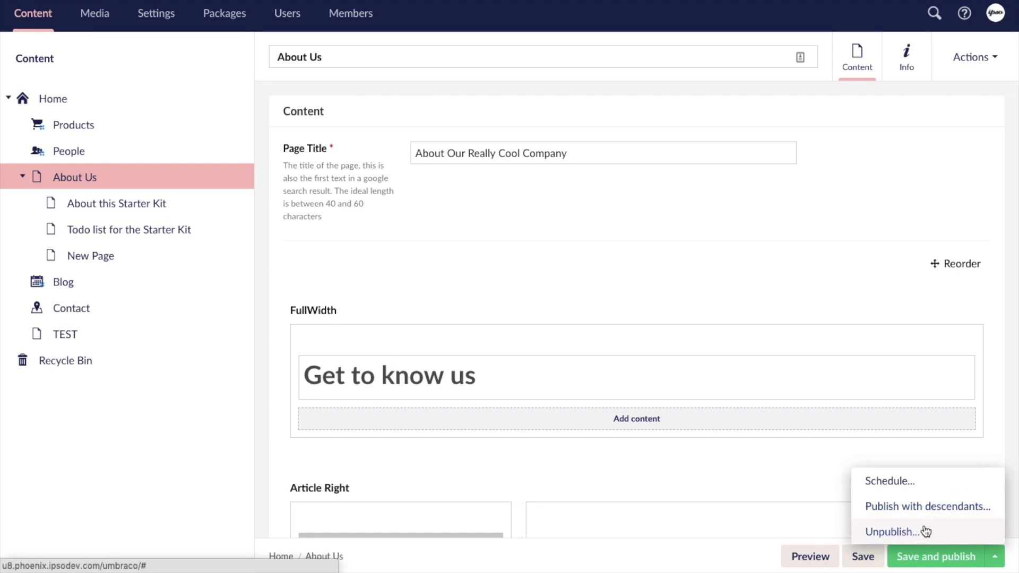
pyautogui.click(836, 281)
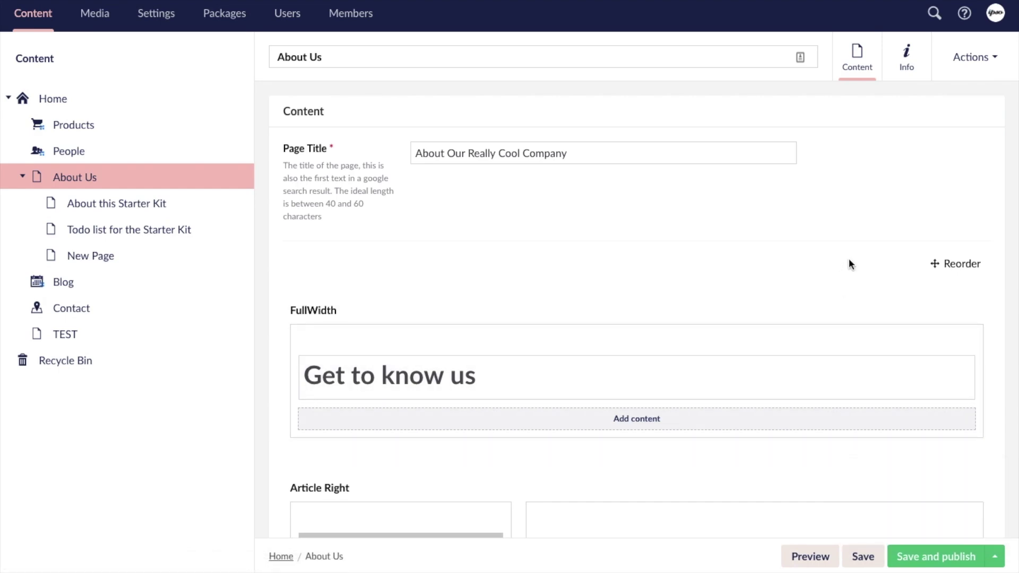
pyautogui.click(973, 81)
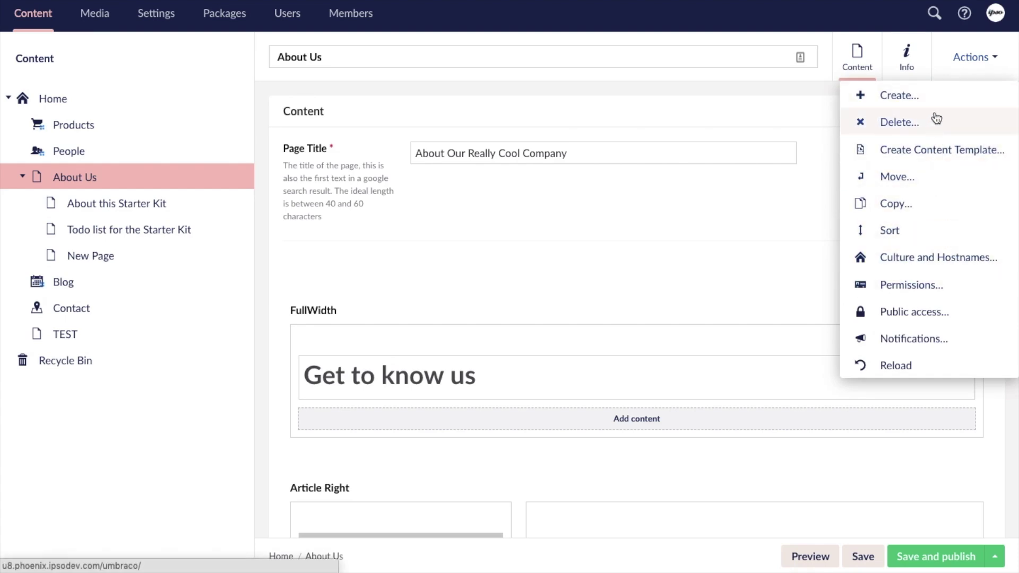
pyautogui.rightClick(187, 178)
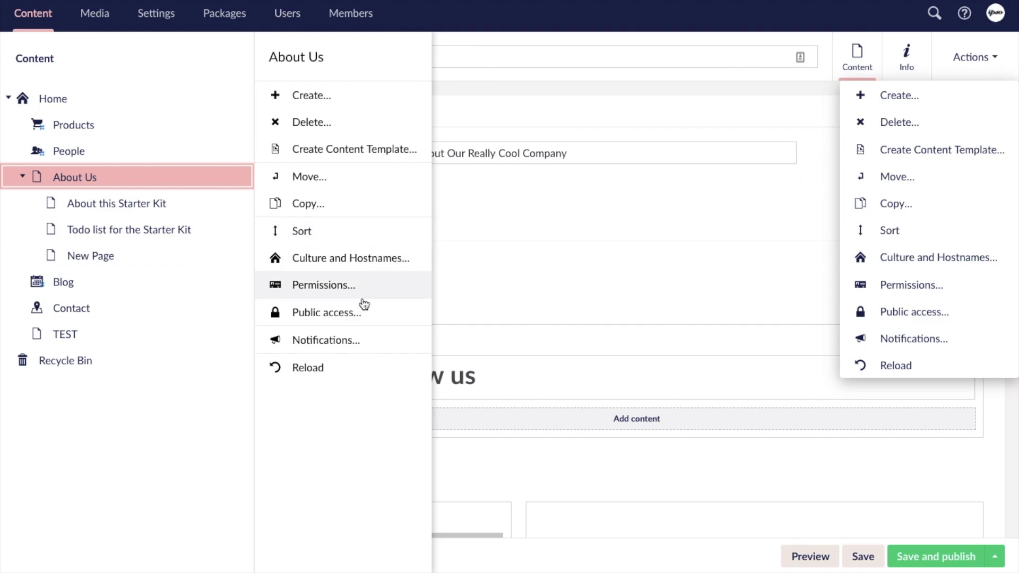
pyautogui.click(502, 220)
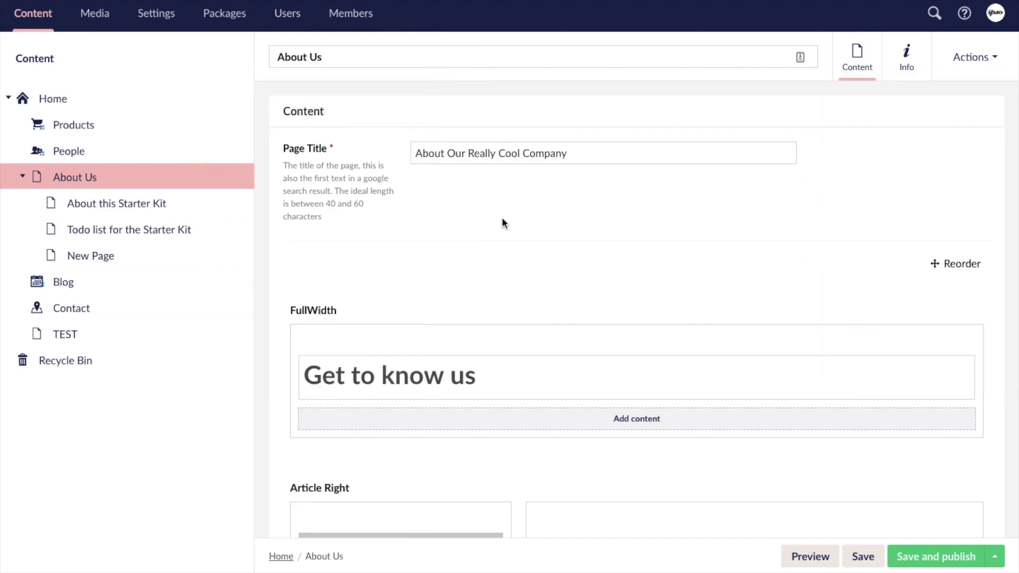
# - View the About Us page's Info details and open its Rollback panel
pyautogui.click(904, 62)
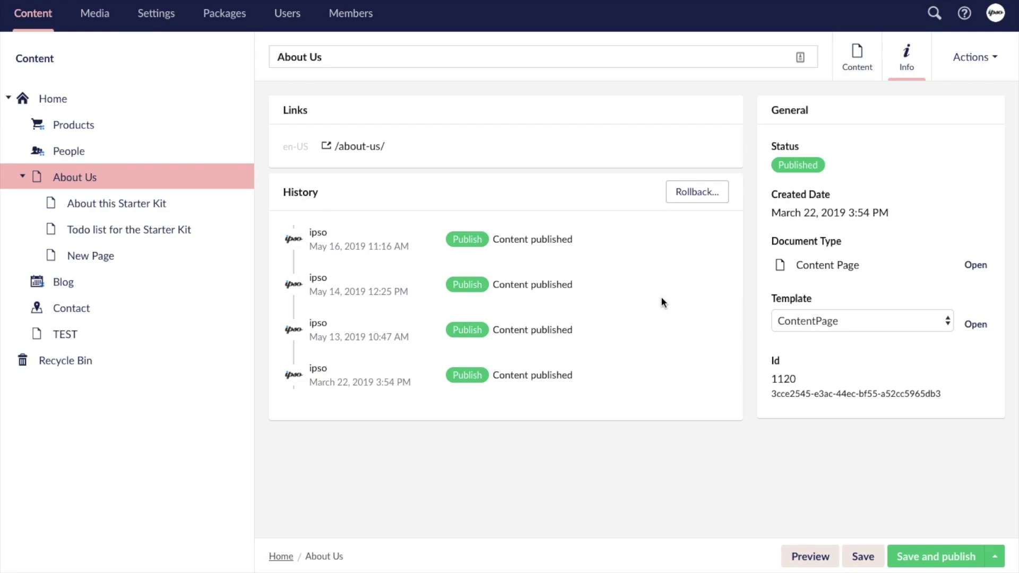
pyautogui.click(698, 193)
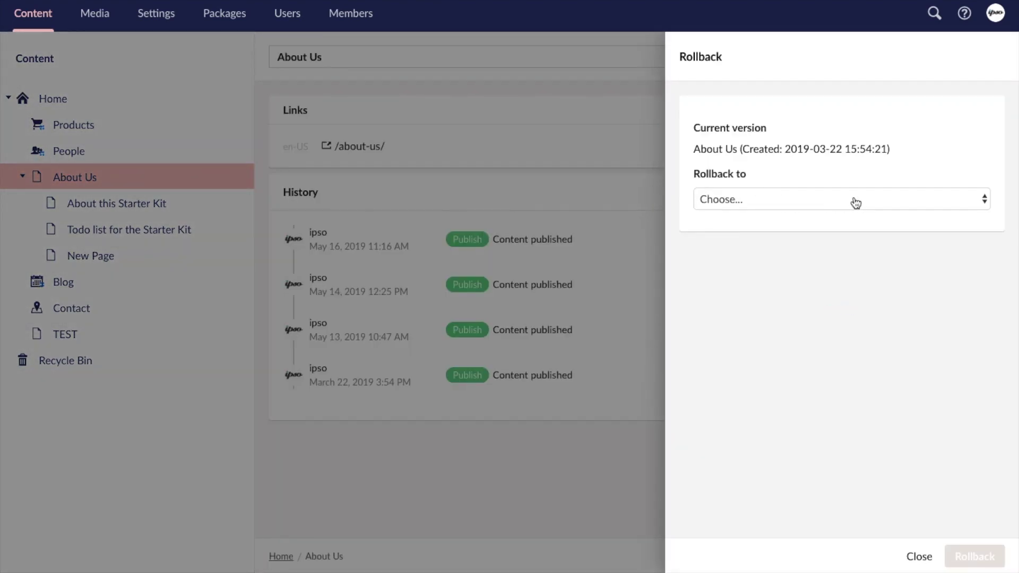
# - Browse the 'Rollback to' version list, then close the panel without restoring any version
pyautogui.click(857, 202)
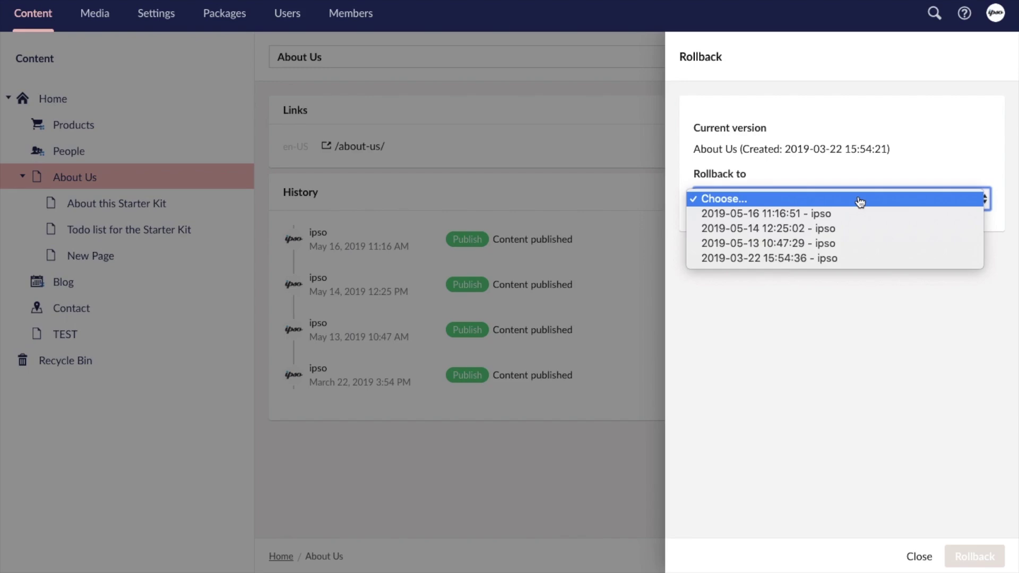
pyautogui.click(893, 347)
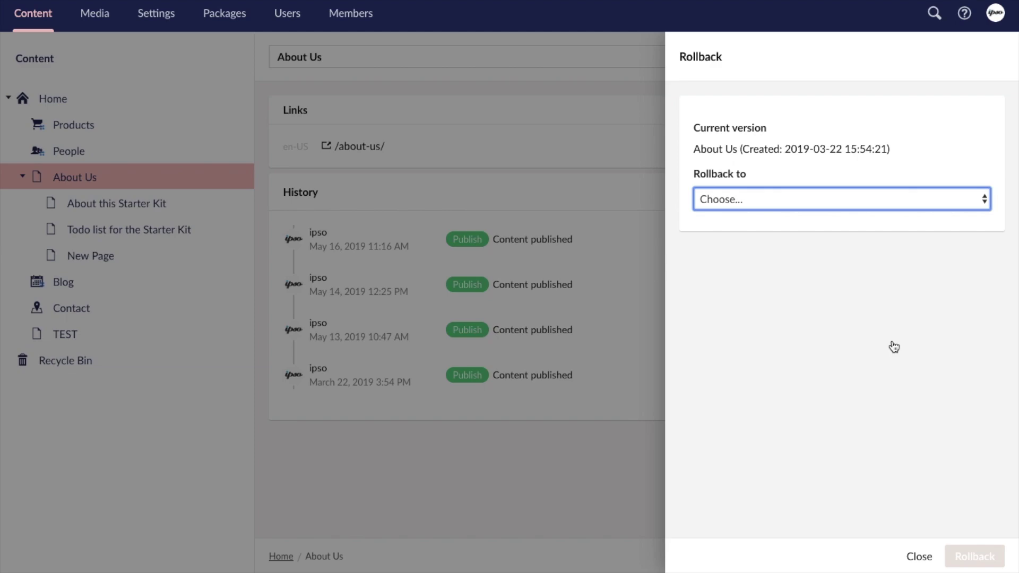
pyautogui.click(605, 457)
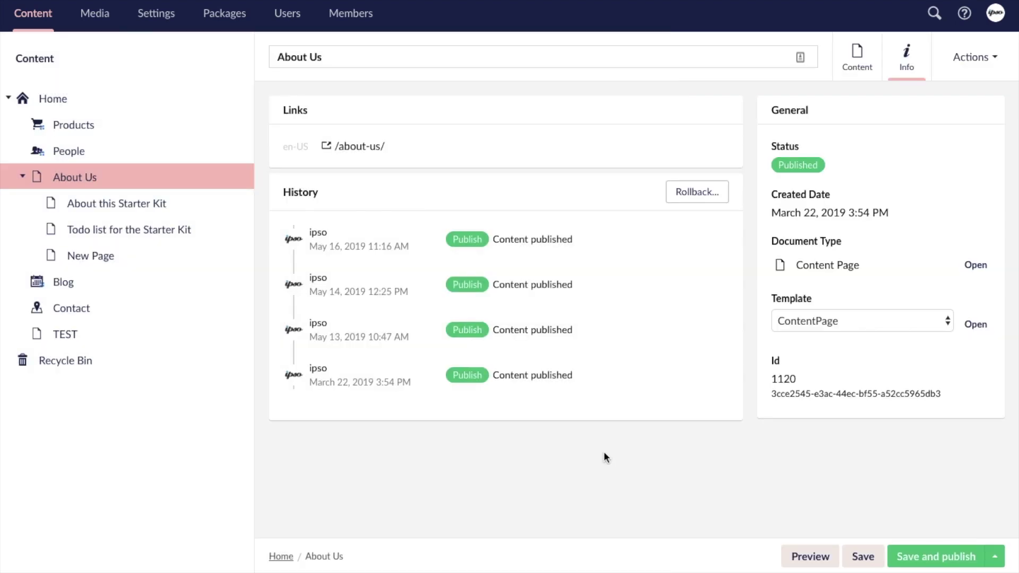